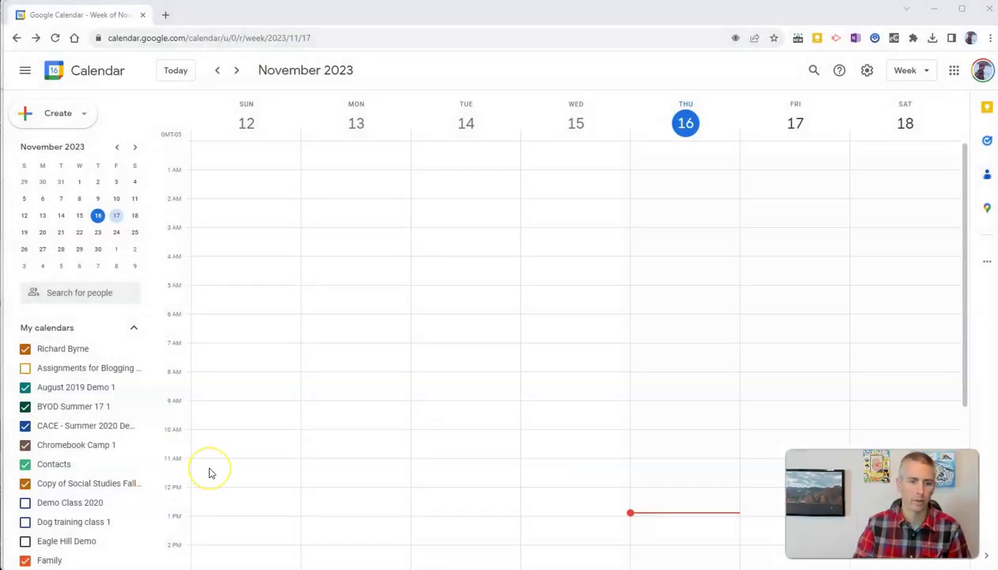
# Create an appointment schedule titled 'Office Hours With' plus the host's name, using 15-minute appointments
pyautogui.click(85, 115)
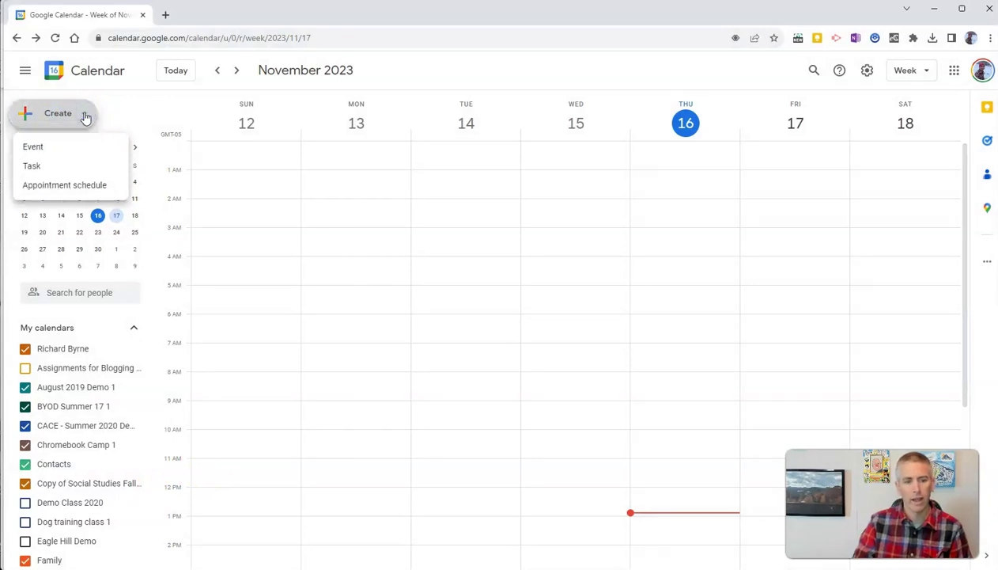
pyautogui.click(83, 186)
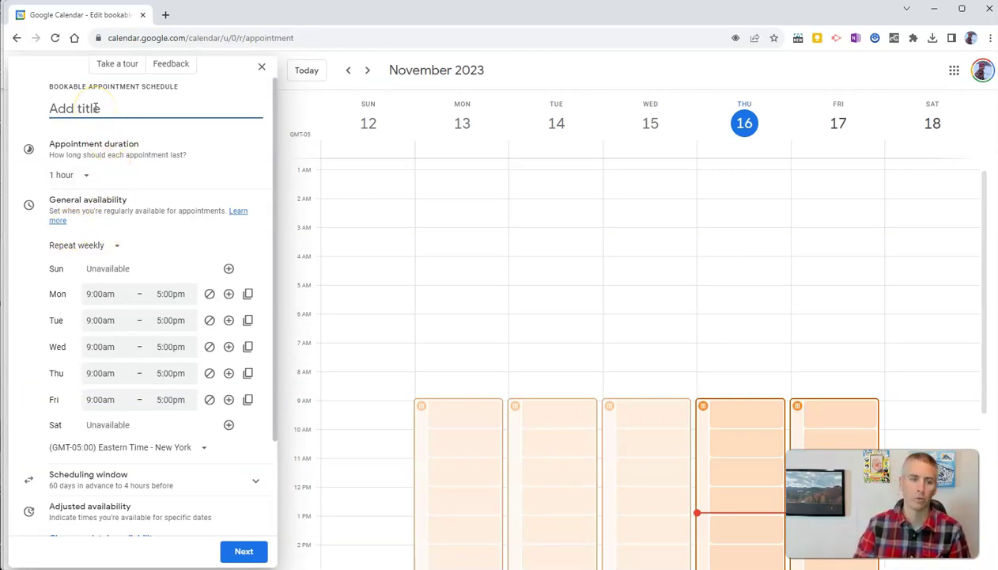
pyautogui.write('Office Hours With Mr. Byrne')
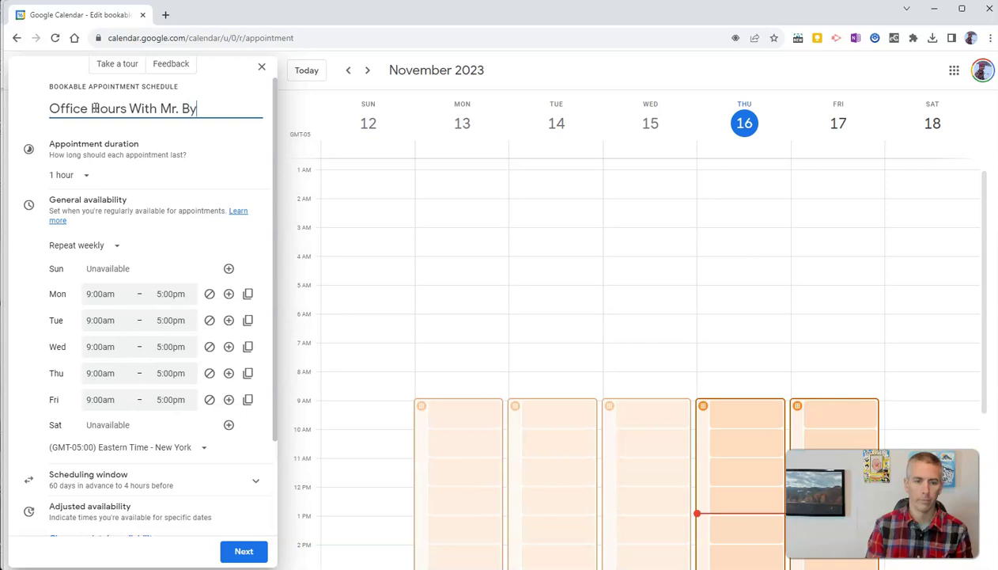
pyautogui.click(85, 174)
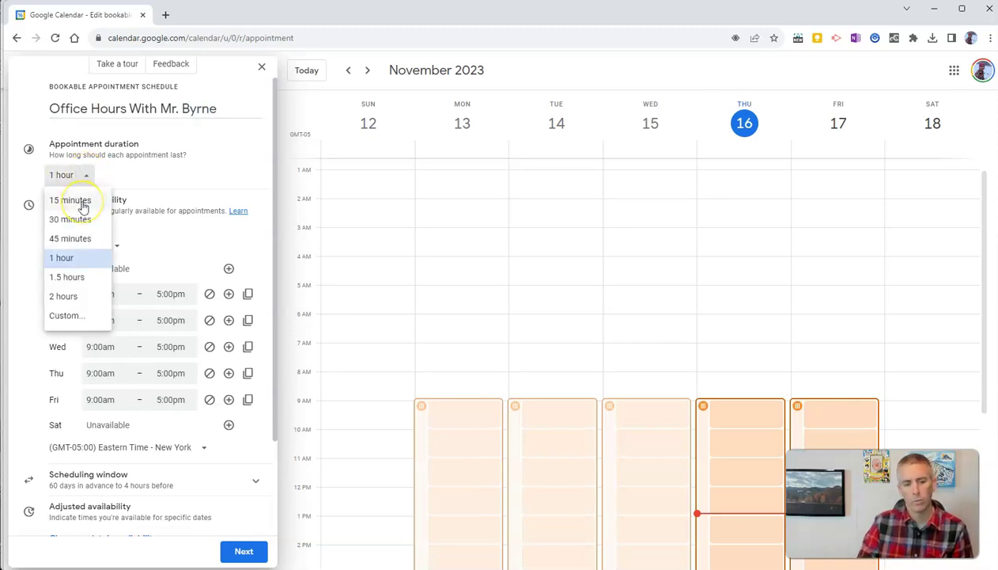
pyautogui.click(82, 203)
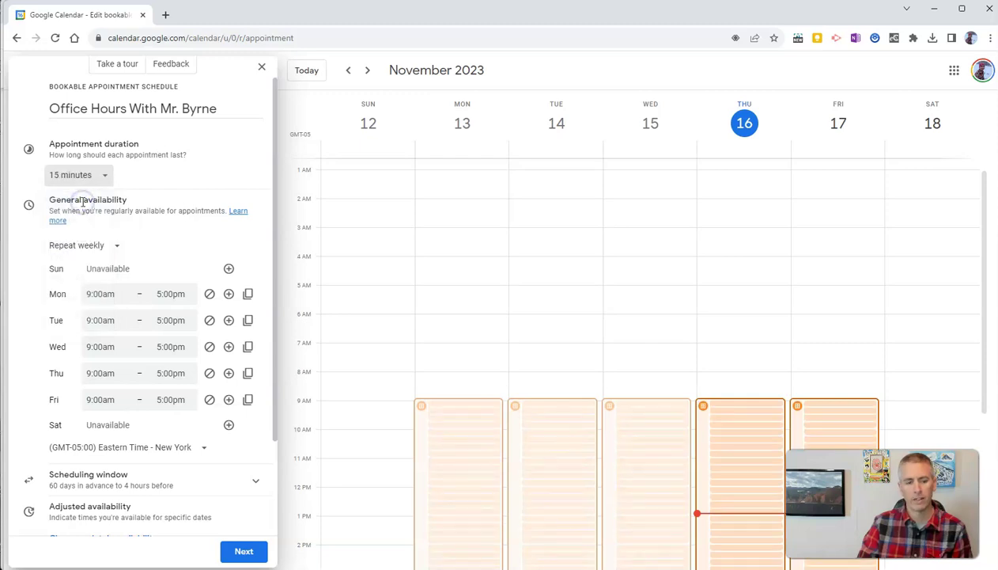
# Start Monday's and Tuesday's availability at 3:00pm
pyautogui.click(107, 295)
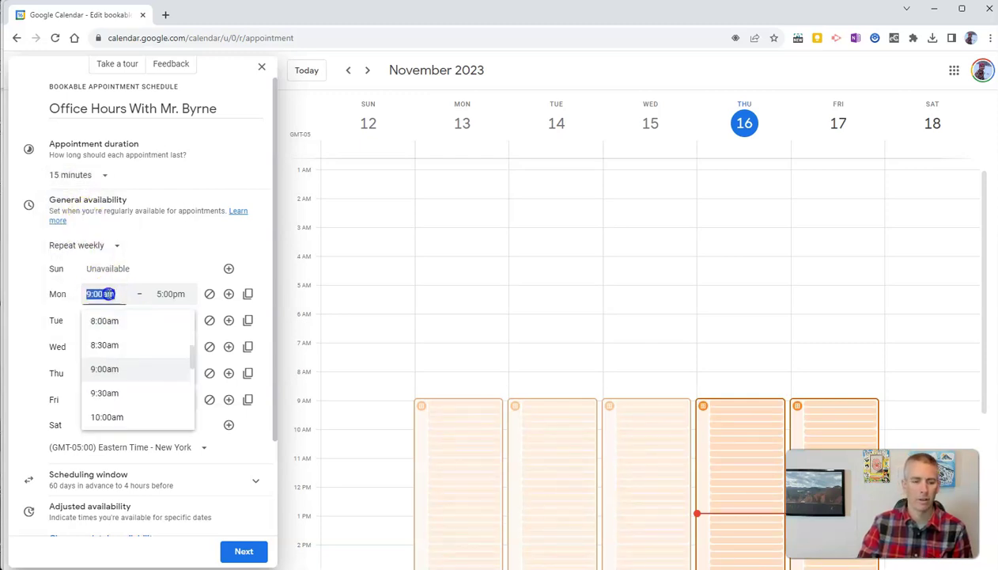
pyautogui.scroll(-3, 134, 387)
pyautogui.scroll(-3, 130, 388)
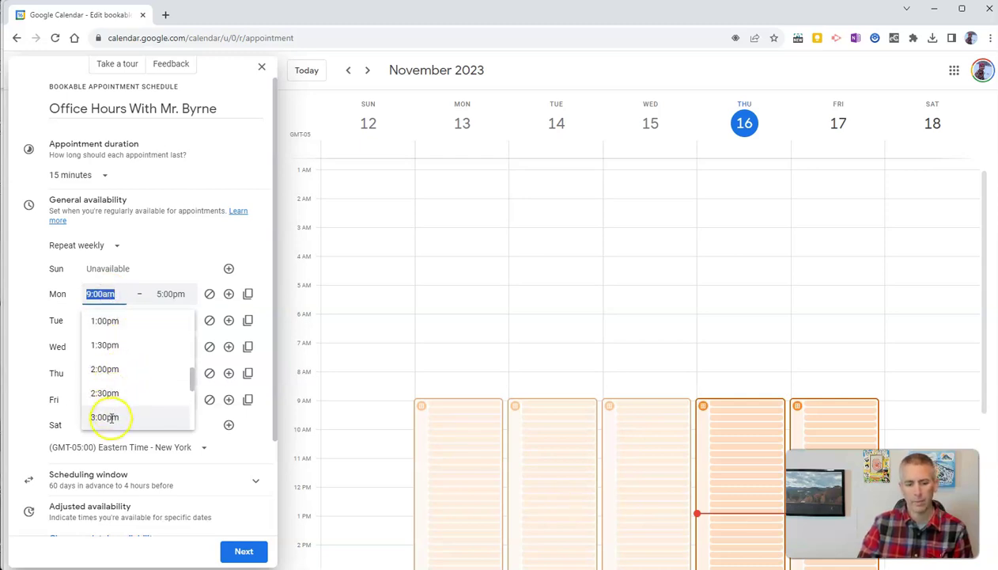
pyautogui.click(106, 416)
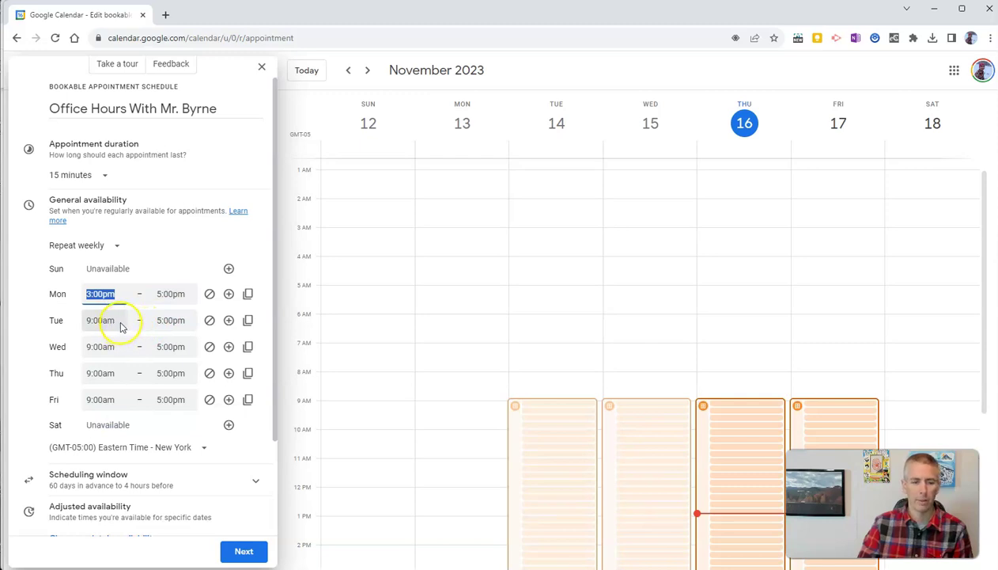
pyautogui.click(121, 324)
pyautogui.scroll(-5, 123, 412)
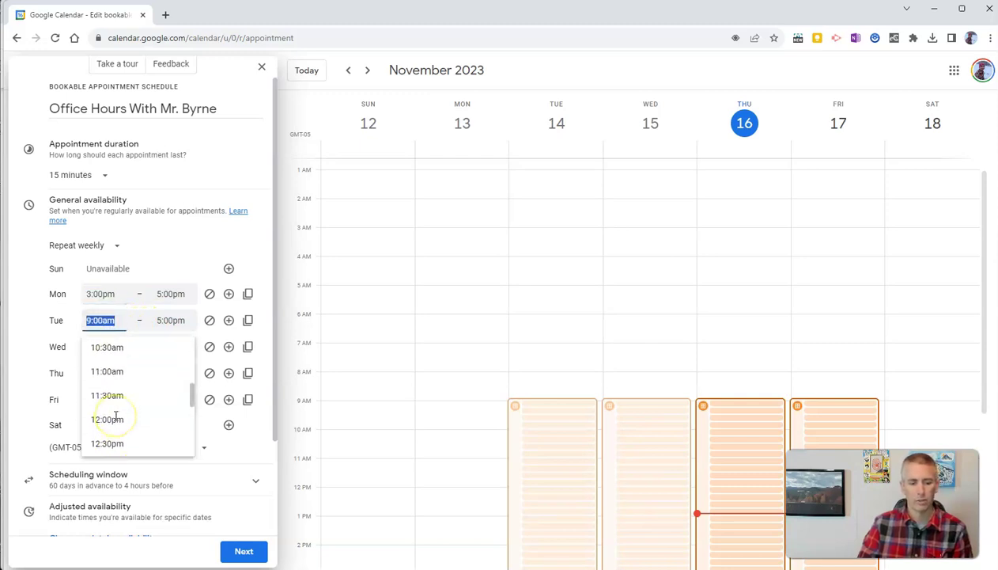
pyautogui.scroll(-2, 117, 422)
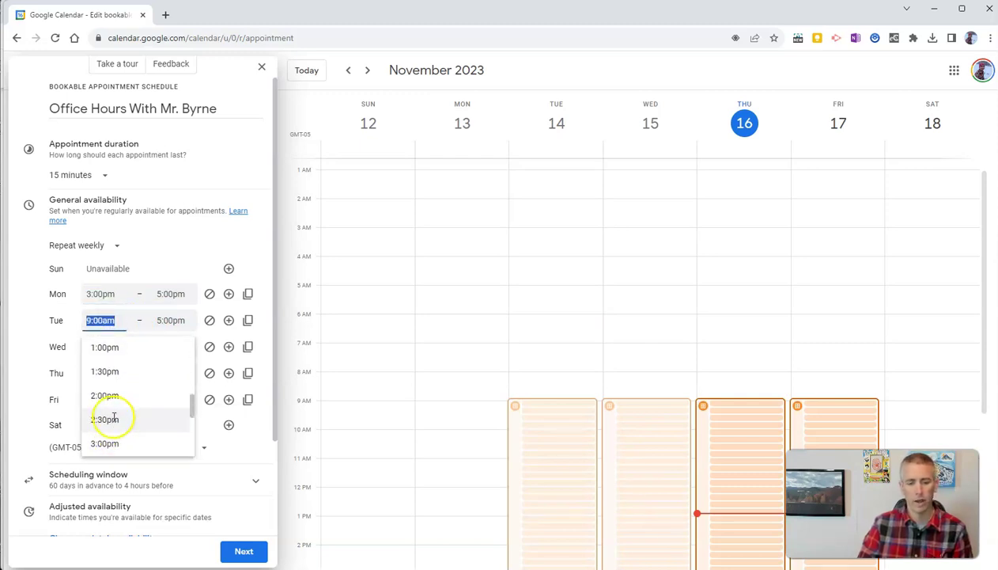
pyautogui.click(113, 442)
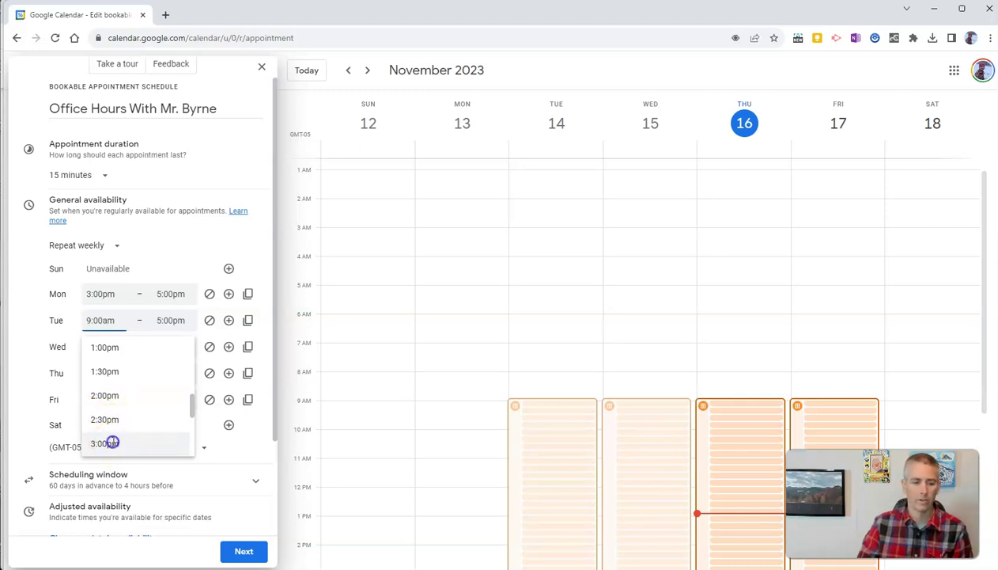
# Start Wednesday's availability at 3:00pm and mark Thursday and Friday unavailable
pyautogui.click(101, 346)
pyautogui.scroll(-8, 125, 443)
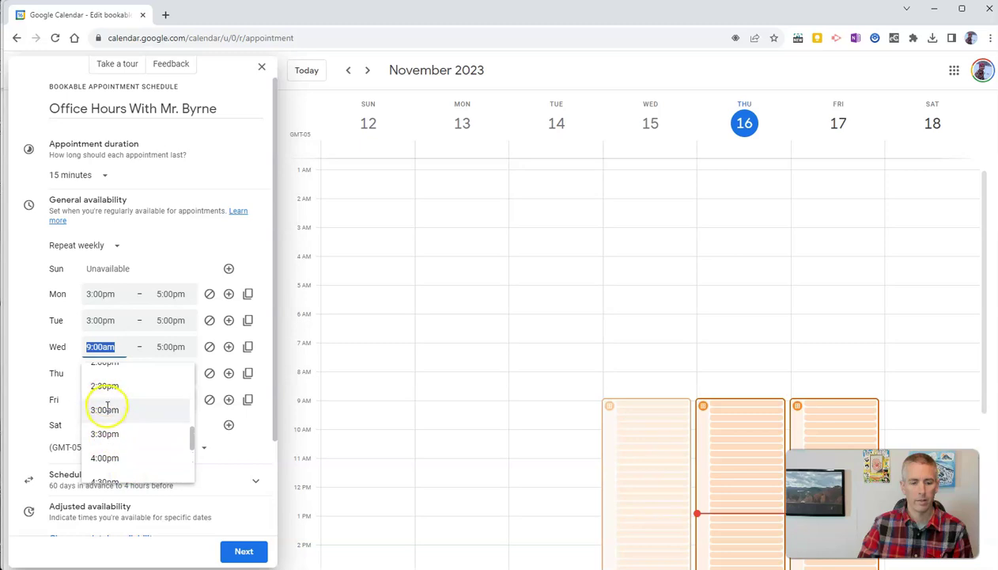
pyautogui.click(106, 407)
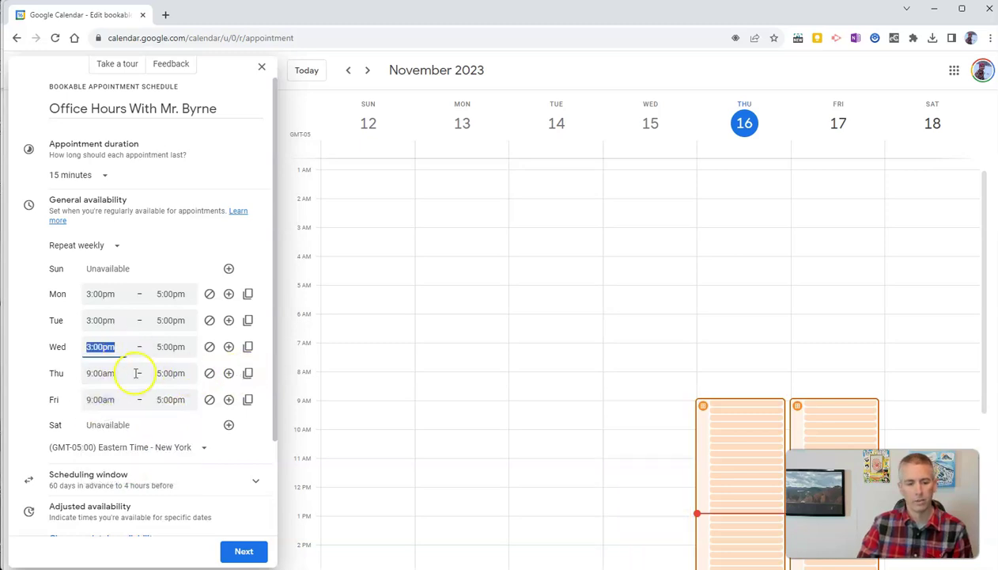
pyautogui.click(210, 373)
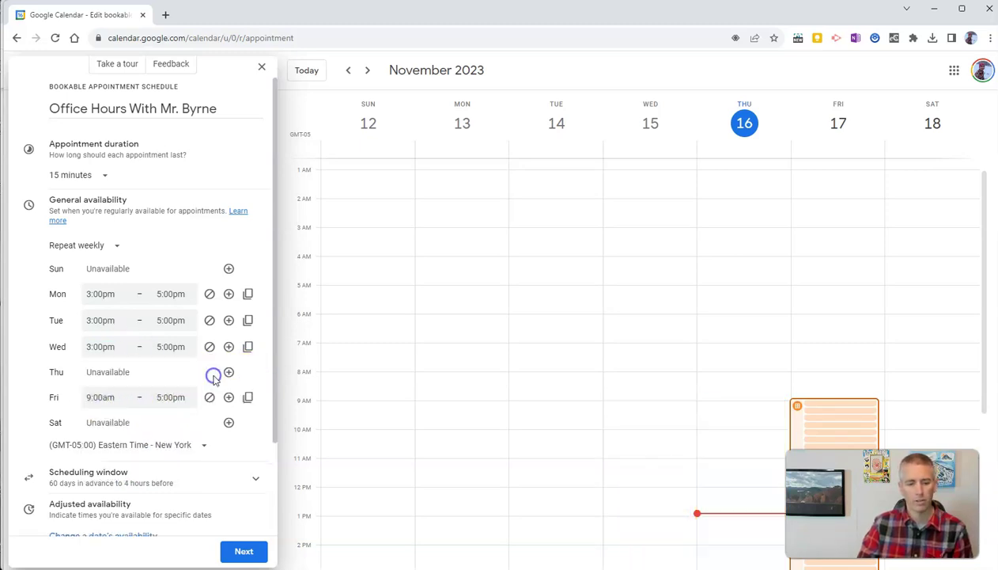
pyautogui.click(208, 397)
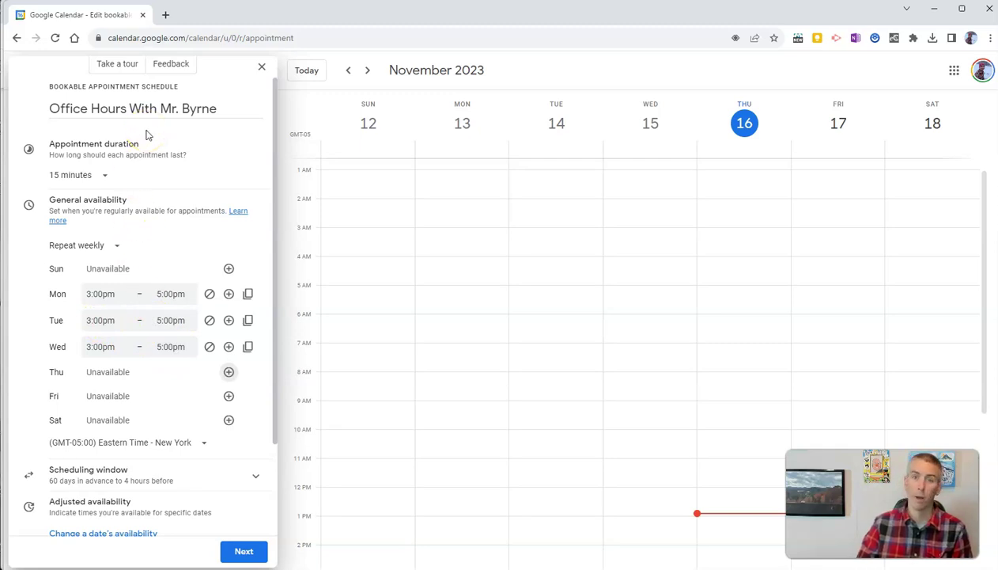
# In the scheduling window, change maximum advance booking from 60 to 15 days and minimum notice from 4 to 1 hour
pyautogui.scroll(-3, 188, 419)
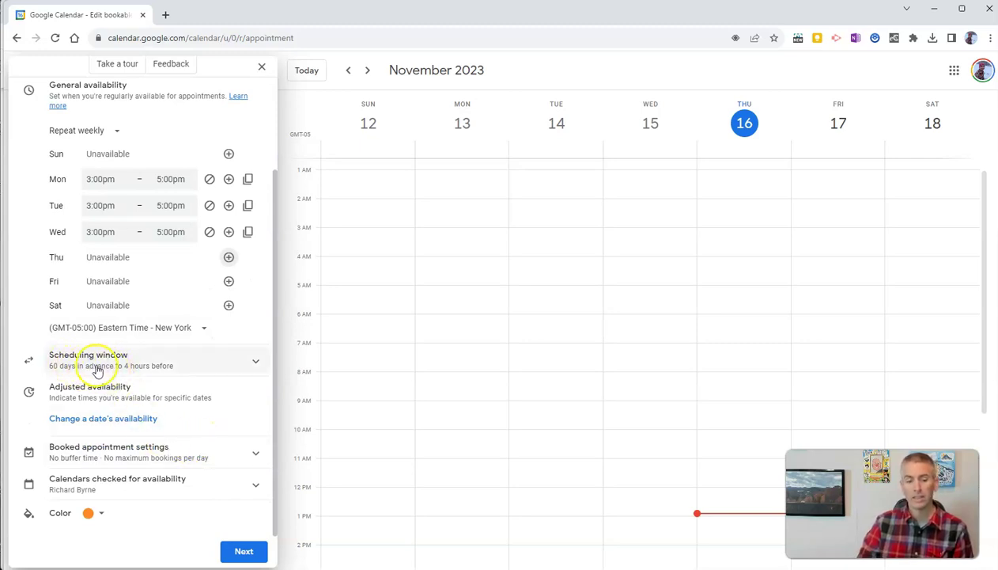
pyautogui.click(255, 365)
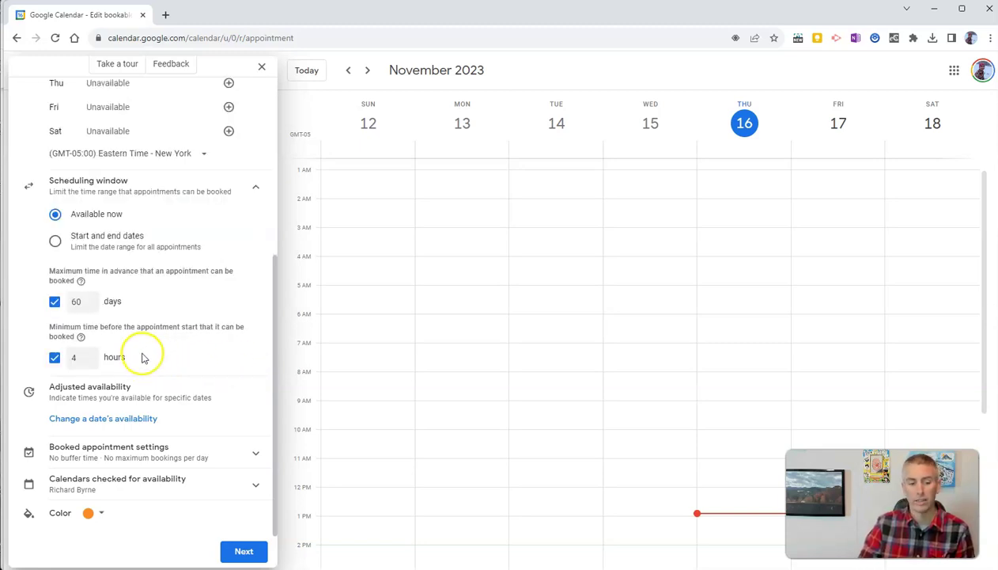
pyautogui.doubleClick(77, 302)
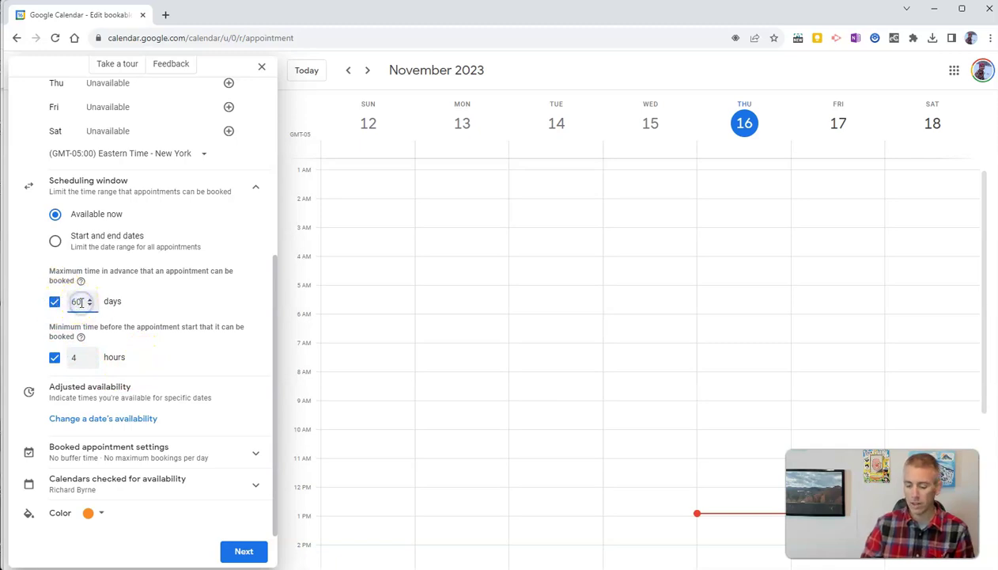
pyautogui.press('BackSpace')
pyautogui.write('15')
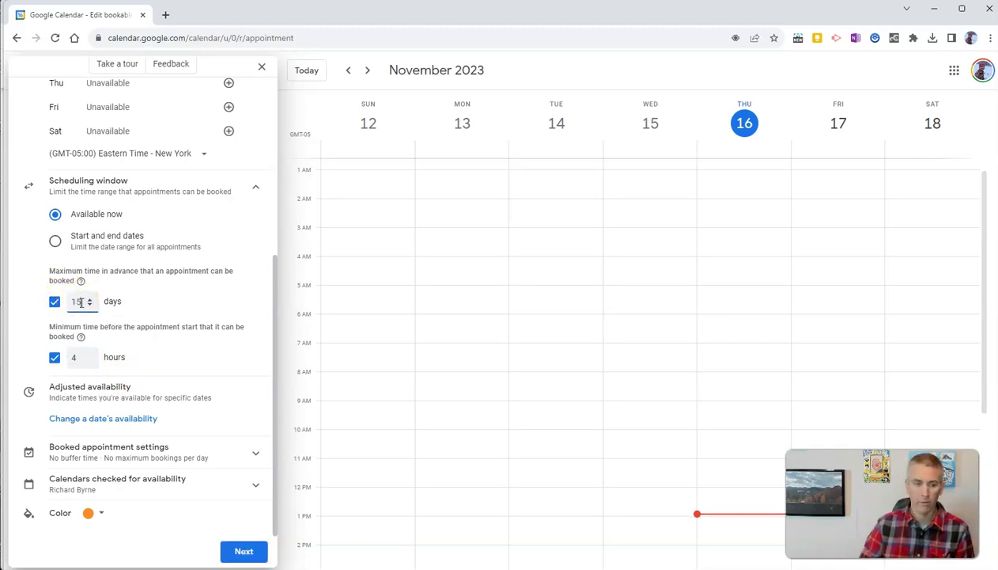
pyautogui.click(75, 356)
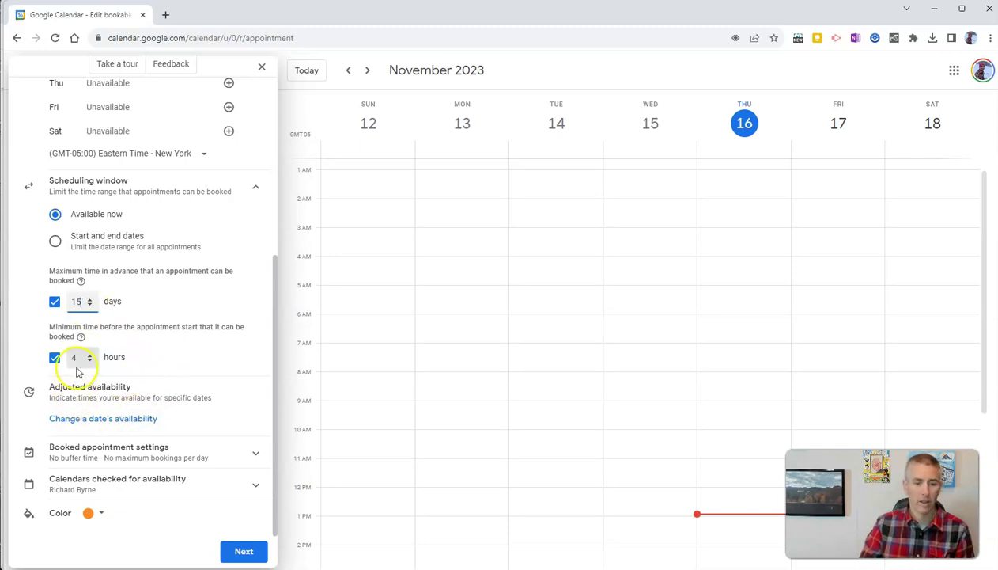
pyautogui.doubleClick(75, 357)
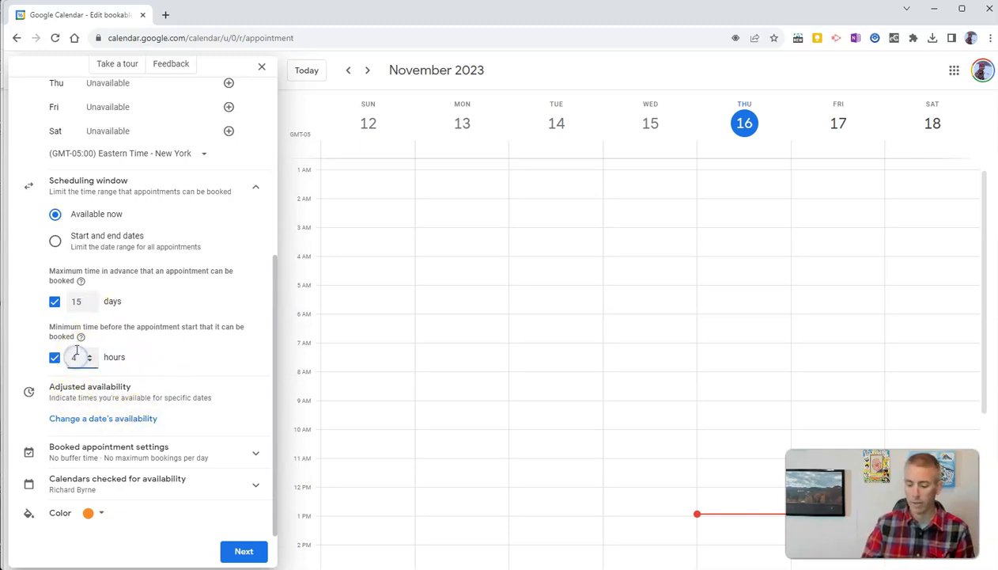
pyautogui.press('BackSpace')
pyautogui.write('1')
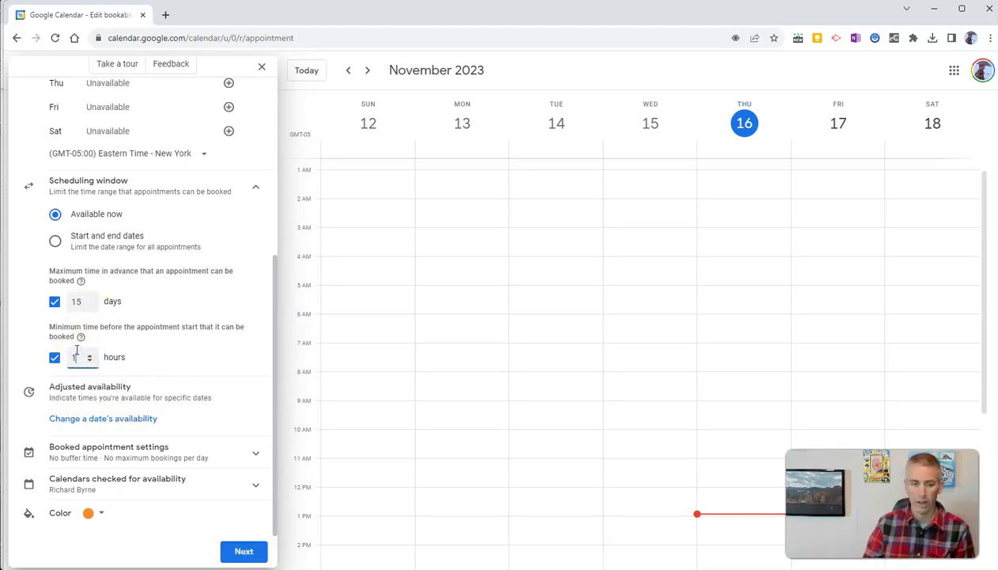
# Restrict bookings to a date range from Nov 16, 2023 through Dec 20, 2023
pyautogui.click(55, 242)
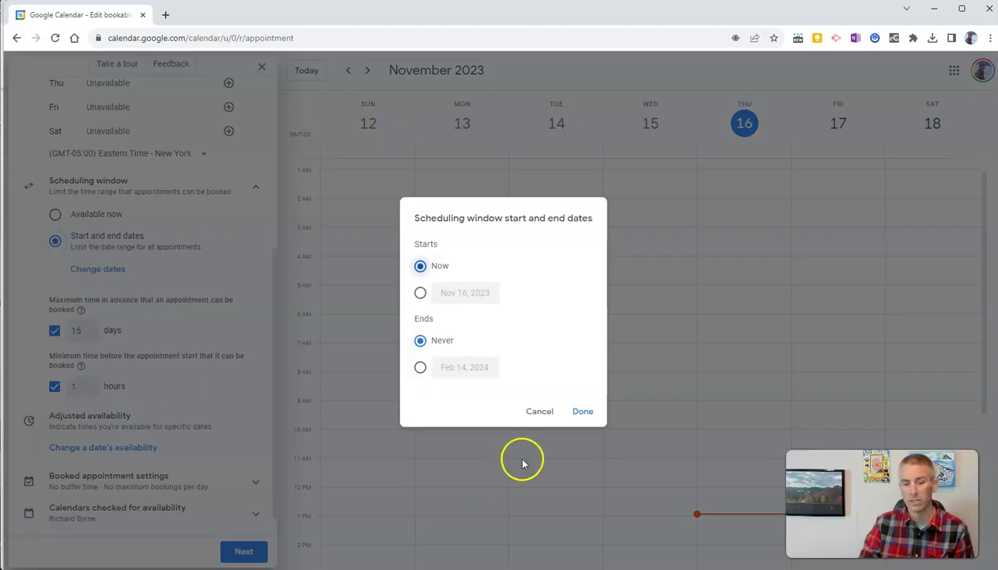
pyautogui.click(421, 293)
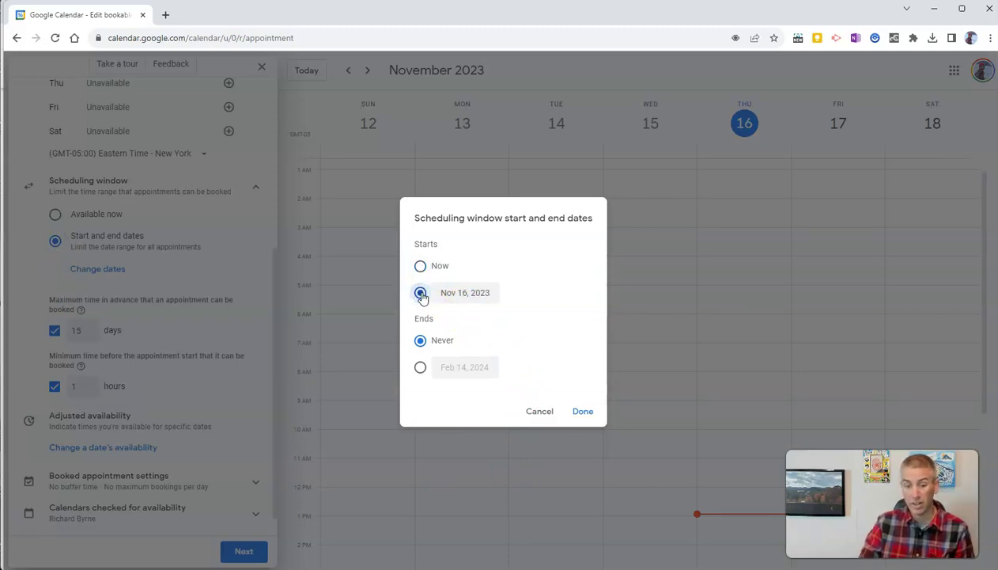
pyautogui.click(421, 368)
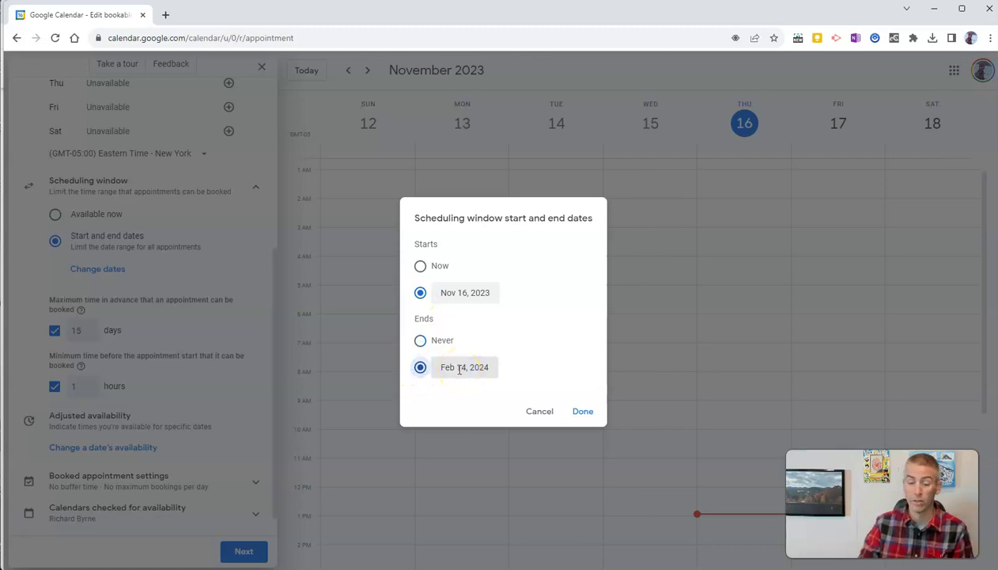
pyautogui.click(460, 369)
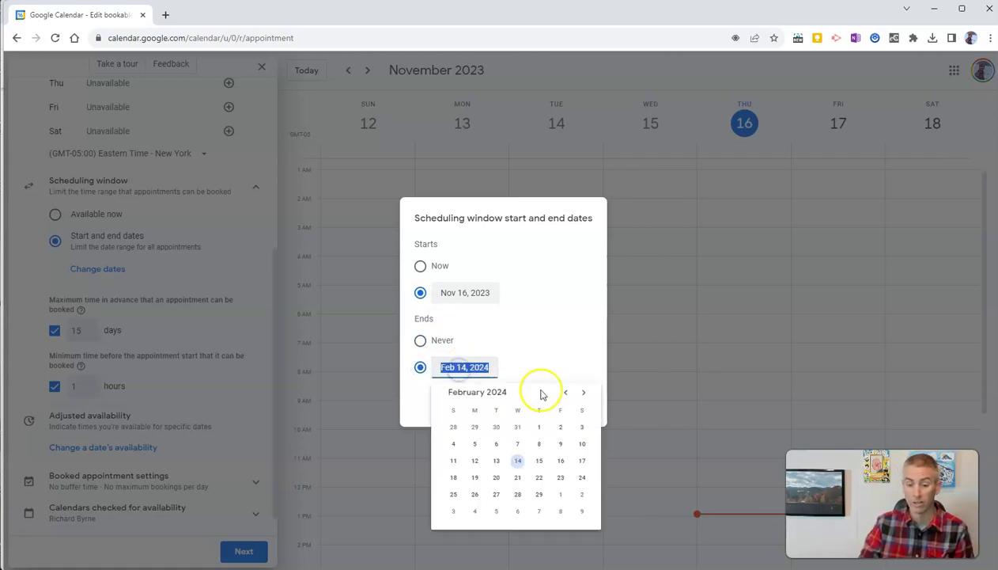
pyautogui.click(565, 394)
pyautogui.click(565, 393)
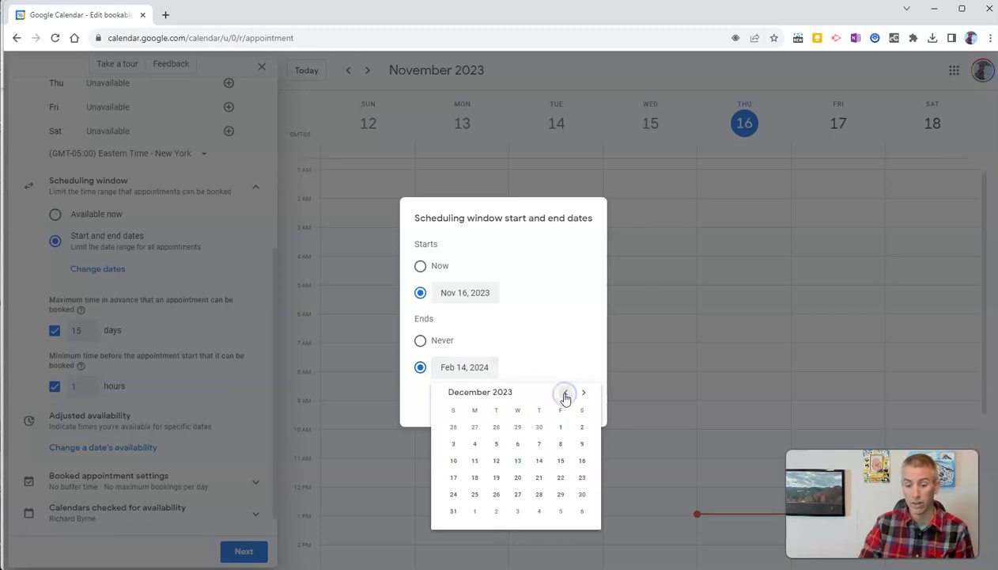
pyautogui.click(519, 477)
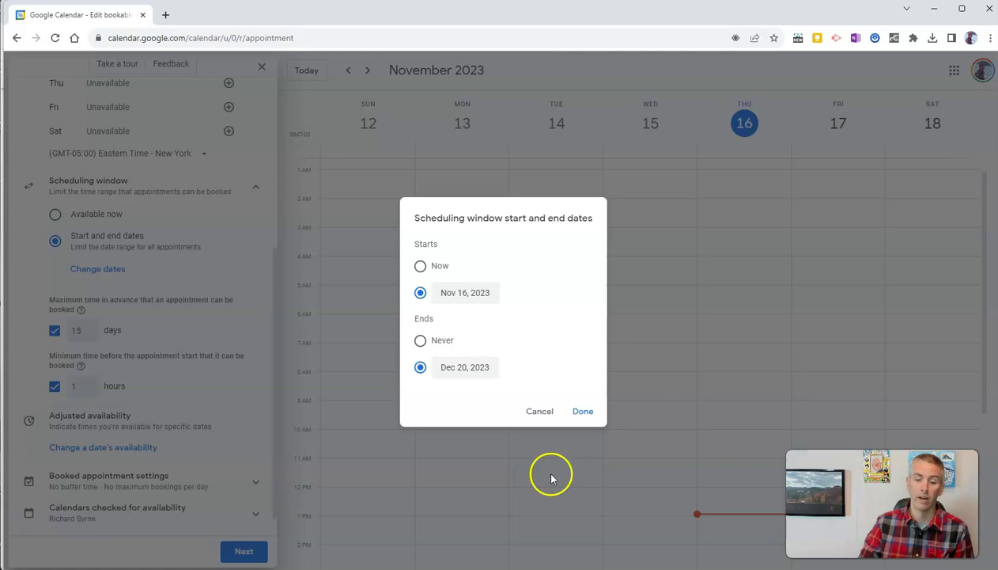
pyautogui.click(584, 410)
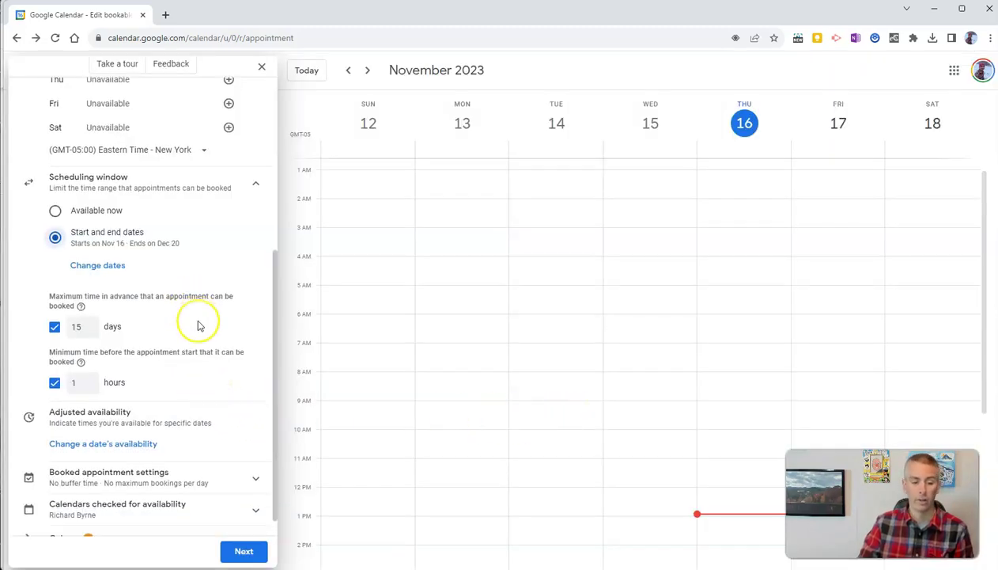
pyautogui.scroll(-1, 200, 325)
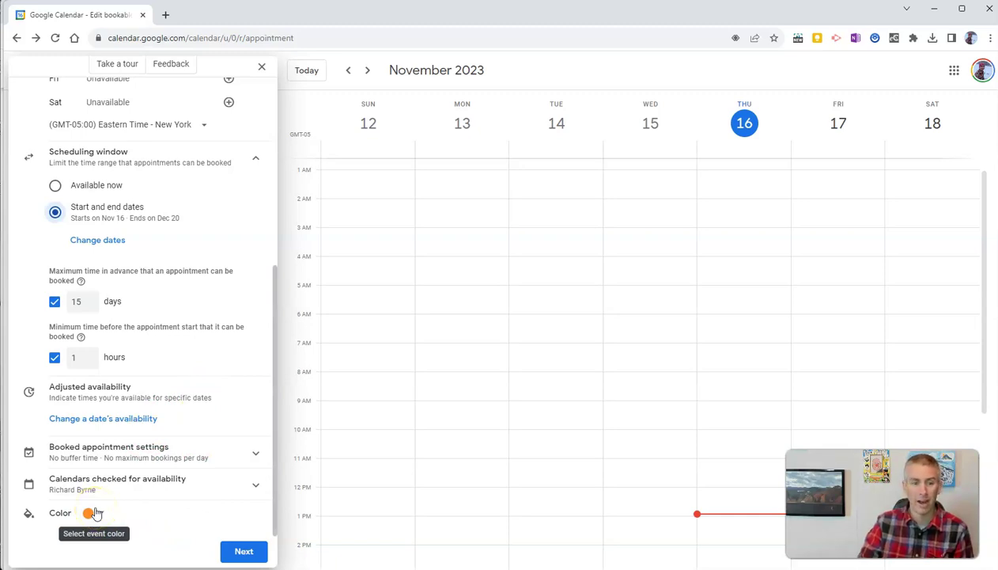
pyautogui.scroll(4, 134, 458)
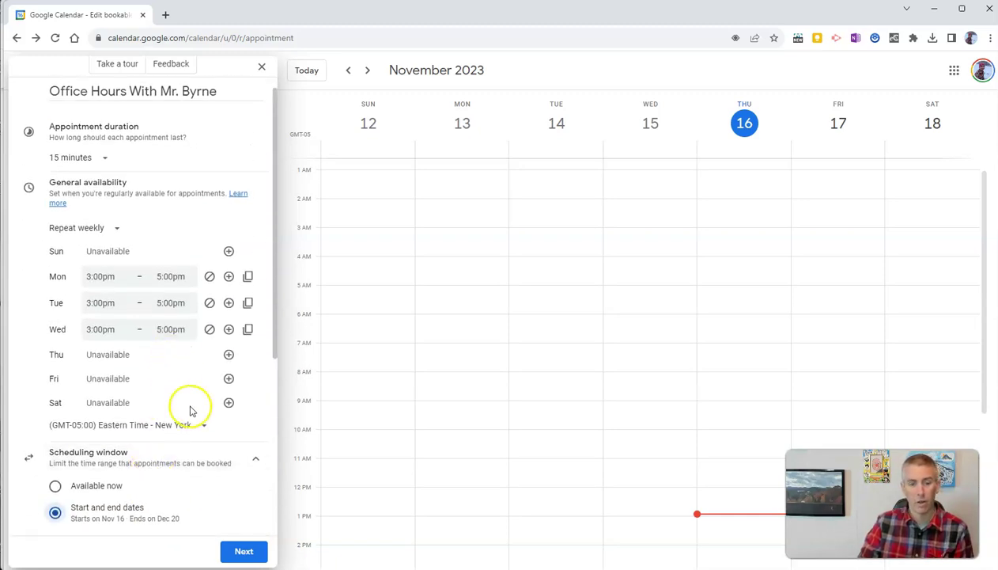
pyautogui.click(107, 229)
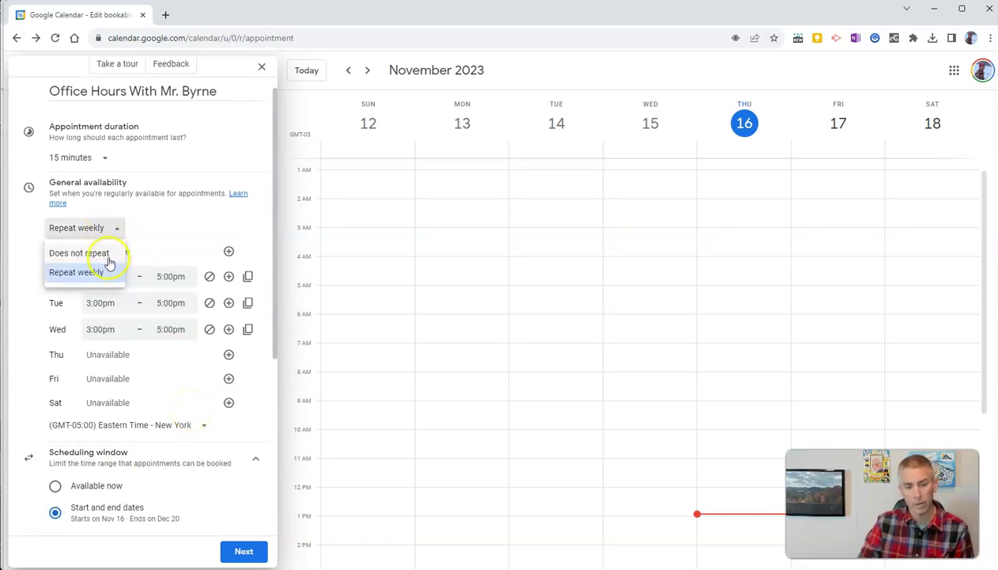
pyautogui.click(119, 229)
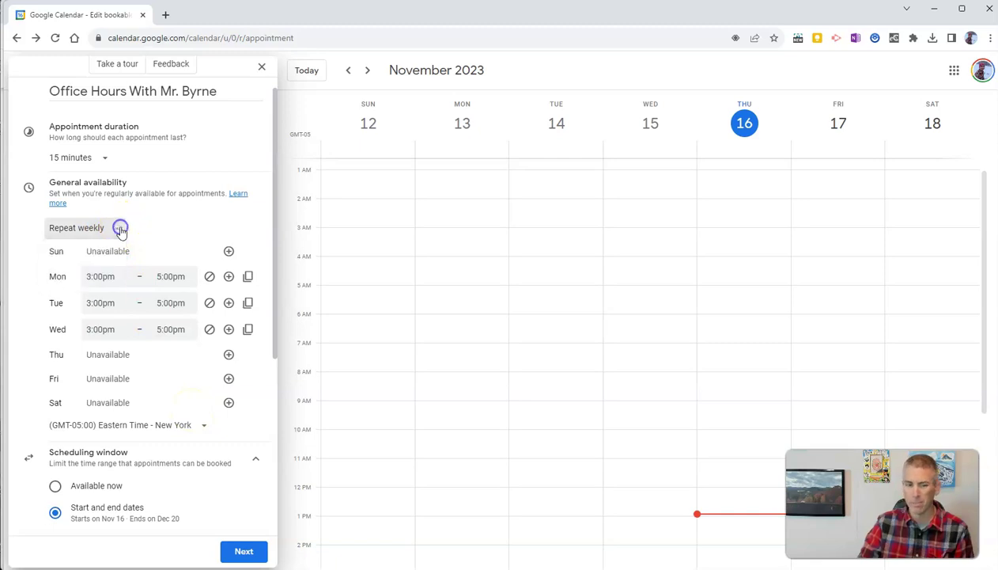
# Advance to the booking page settings and briefly expand, then collapse, the photo and name section
pyautogui.click(245, 551)
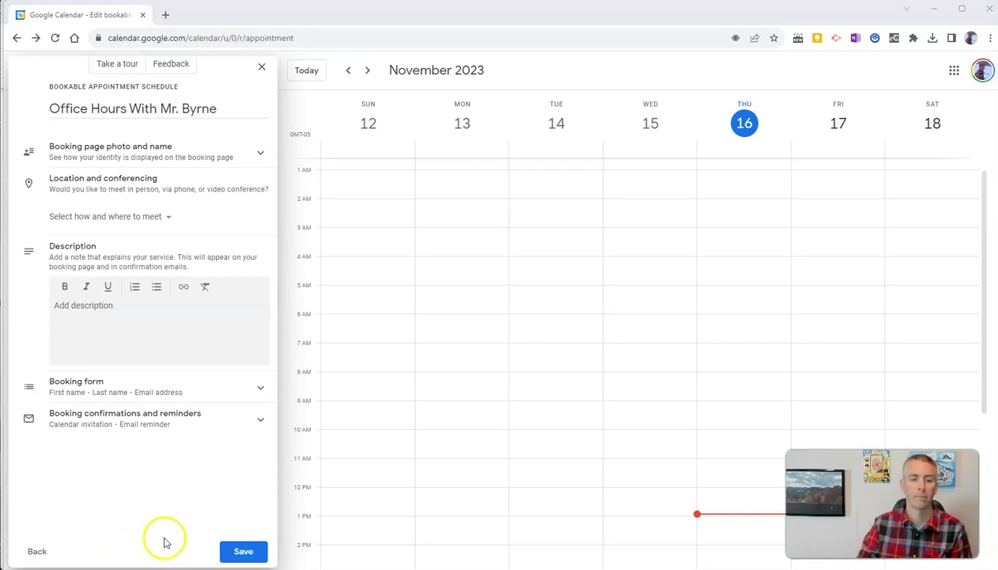
pyautogui.click(260, 156)
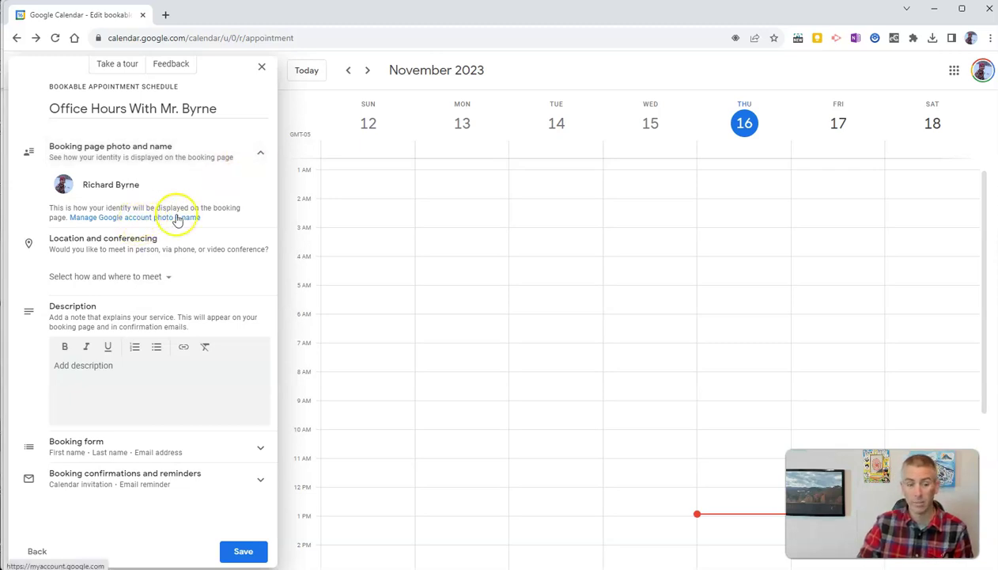
pyautogui.click(261, 156)
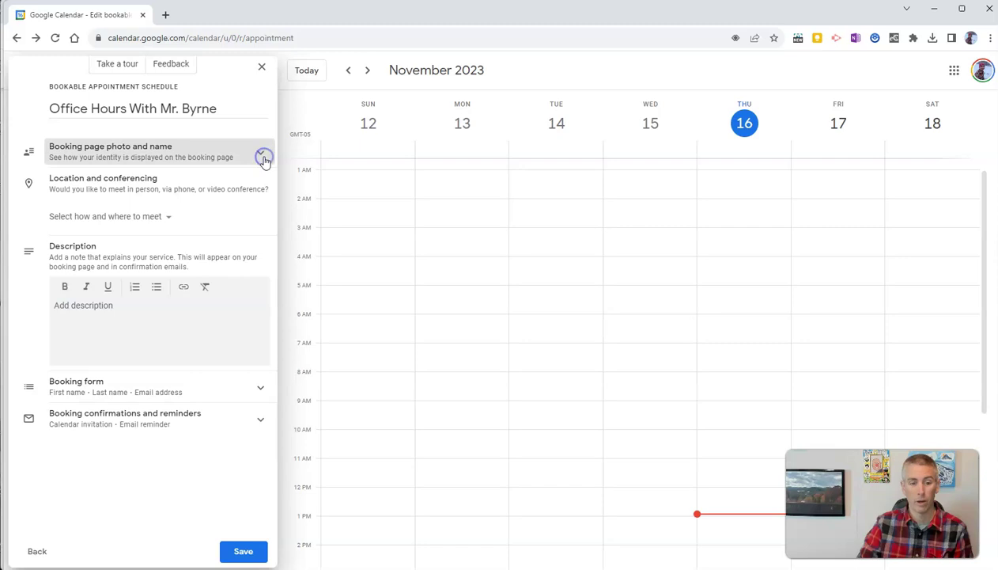
# Set the appointments as in-person meetings with the location 'School Library'
pyautogui.click(166, 220)
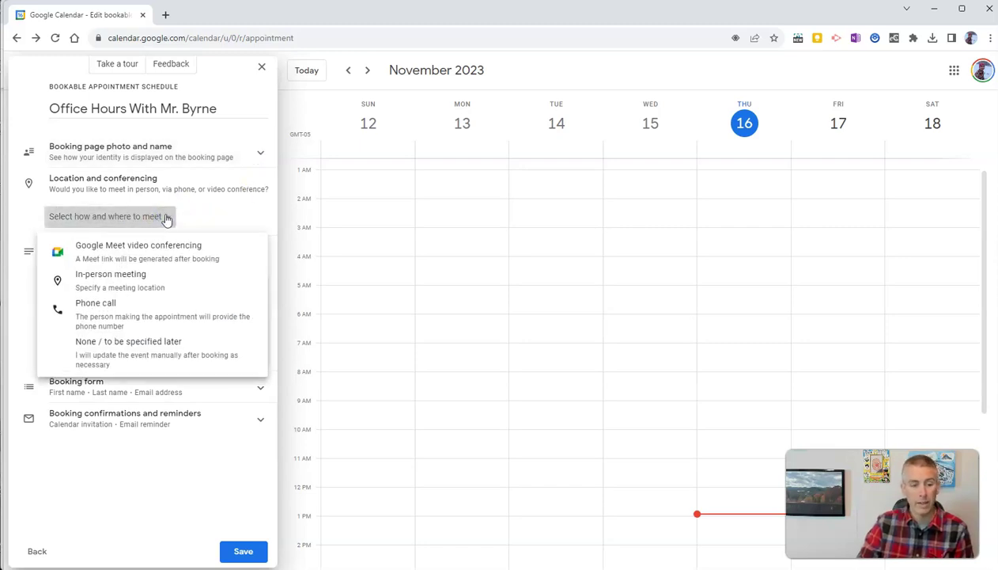
pyautogui.click(147, 255)
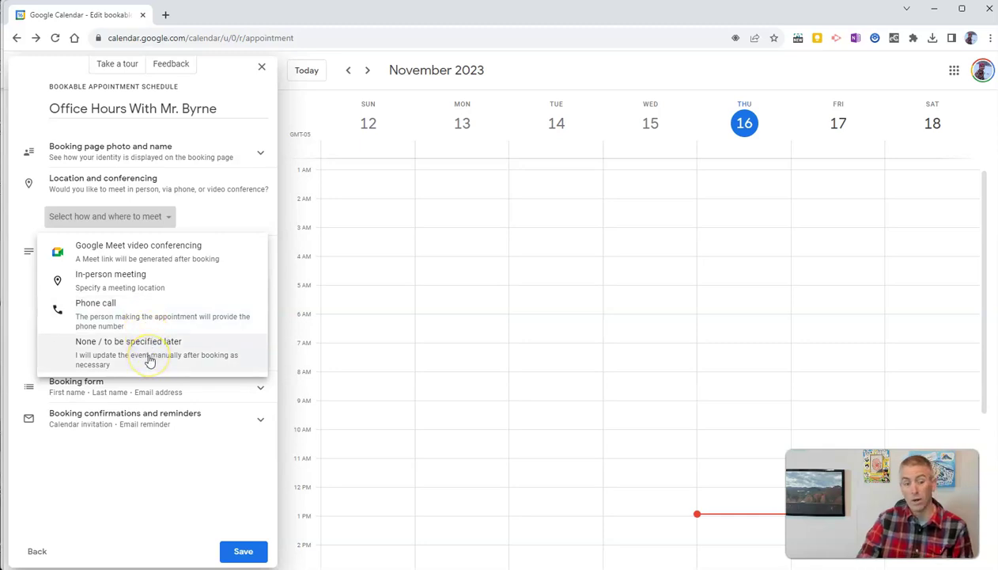
pyautogui.click(144, 289)
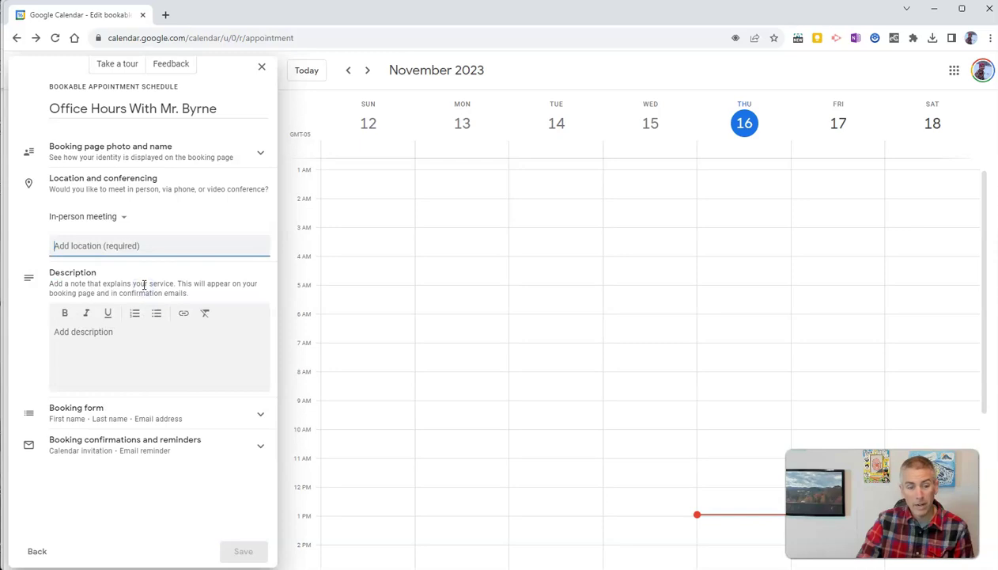
pyautogui.click(116, 252)
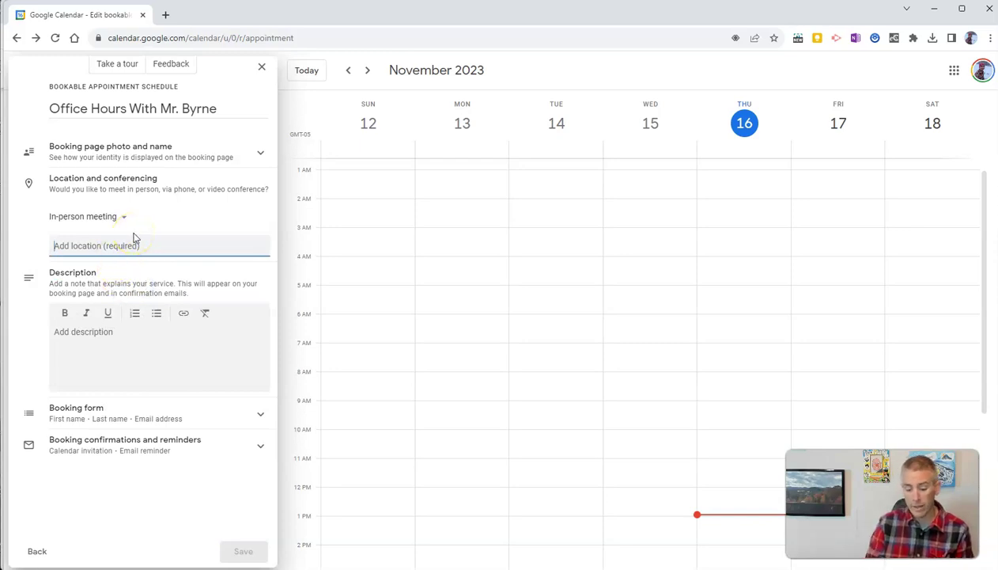
pyautogui.write('School Lb')
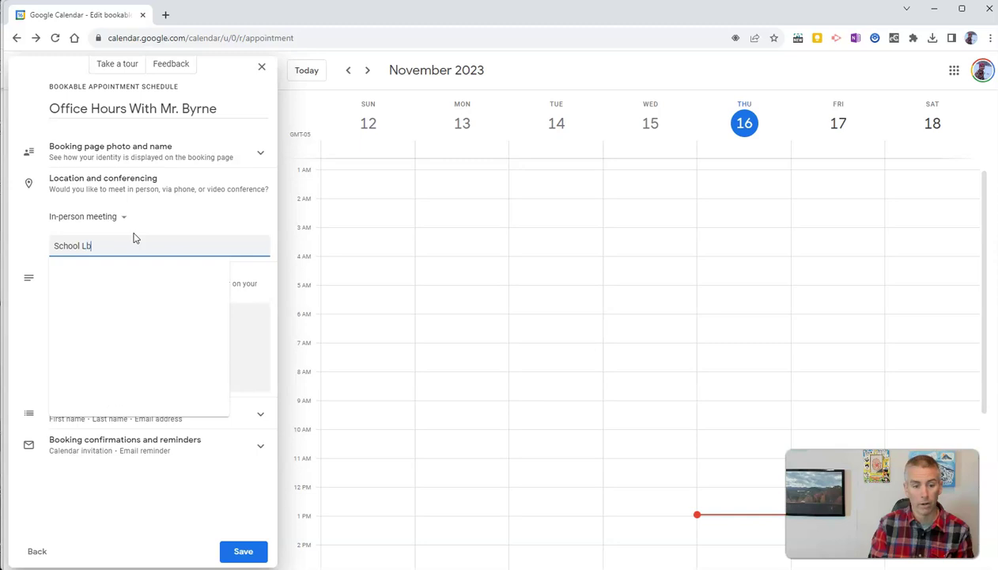
pyautogui.press('BackSpace')
pyautogui.write('ibrary')
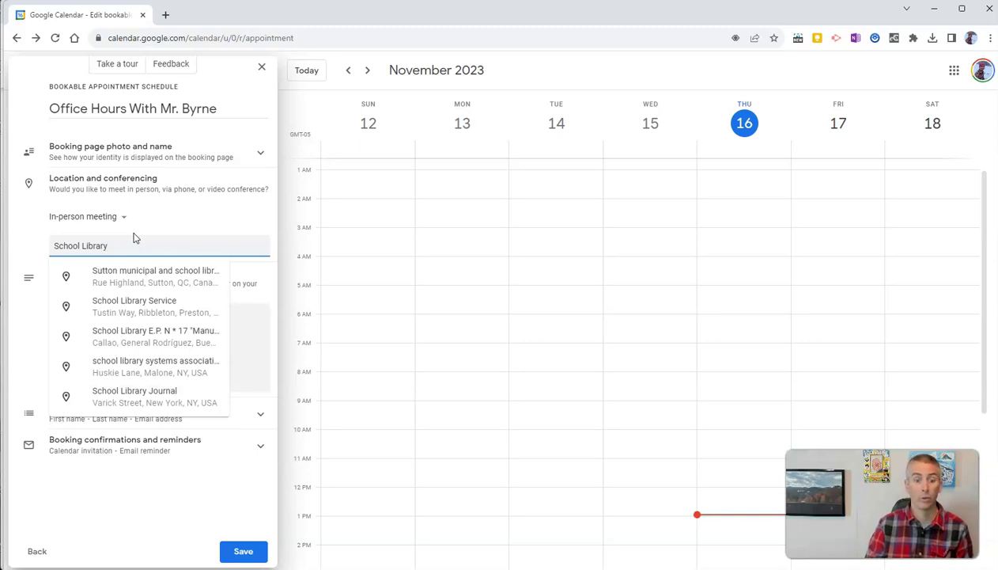
pyautogui.press('Escape')
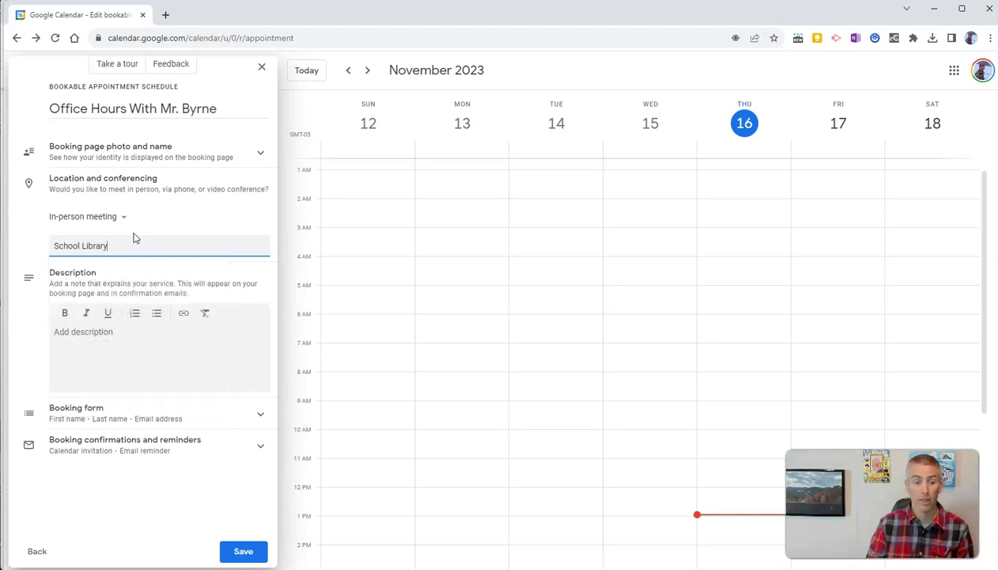
# Add a description starting 'Please be on time.' asking visitors to email in advance if they can't come
pyautogui.click(194, 269)
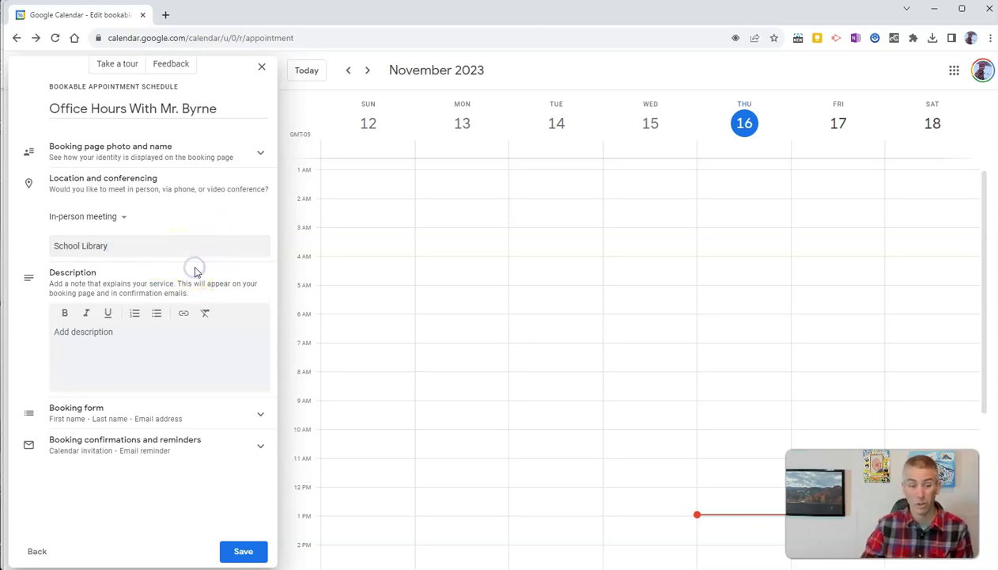
pyautogui.click(132, 339)
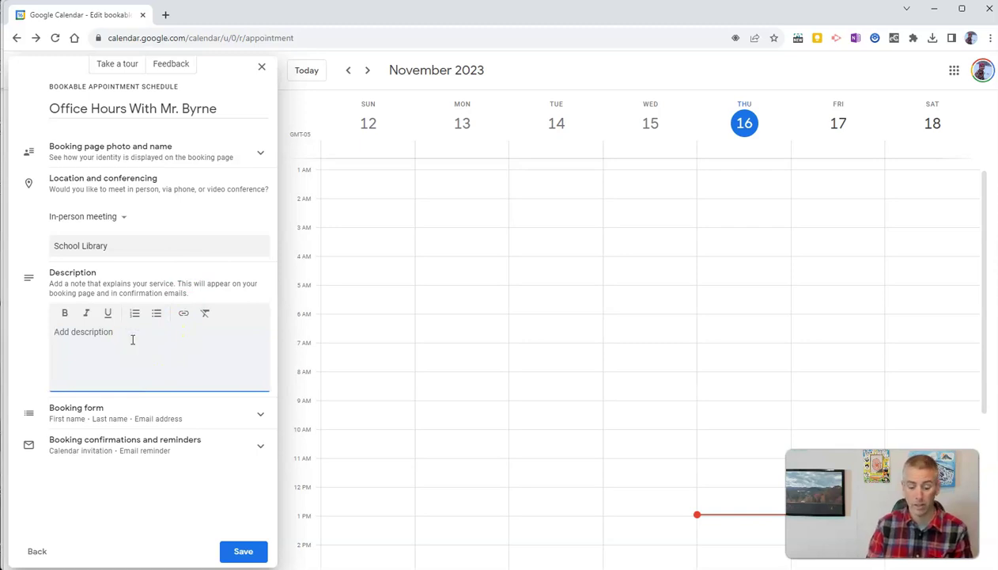
pyautogui.write('Please be ')
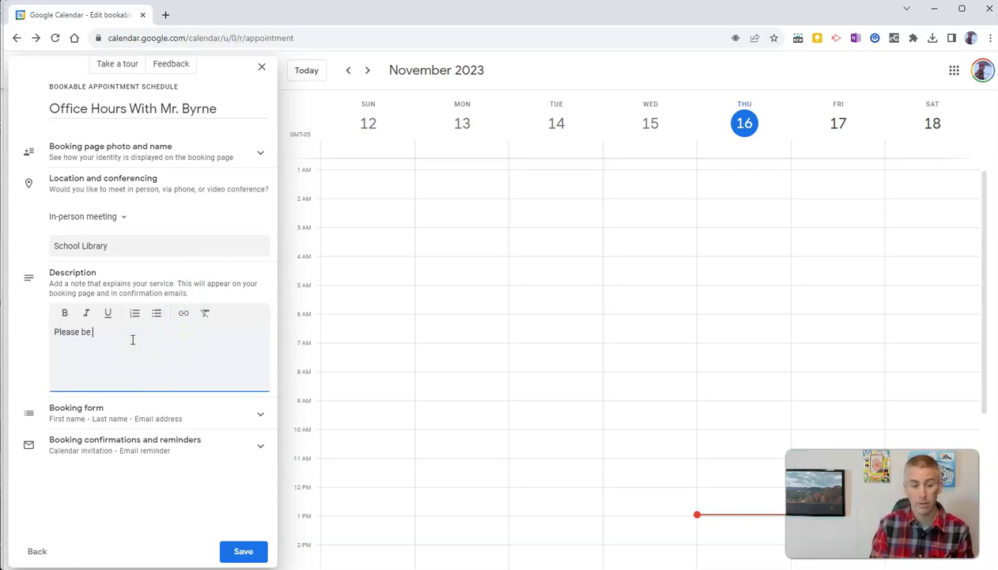
pyautogui.write('on time. If you')
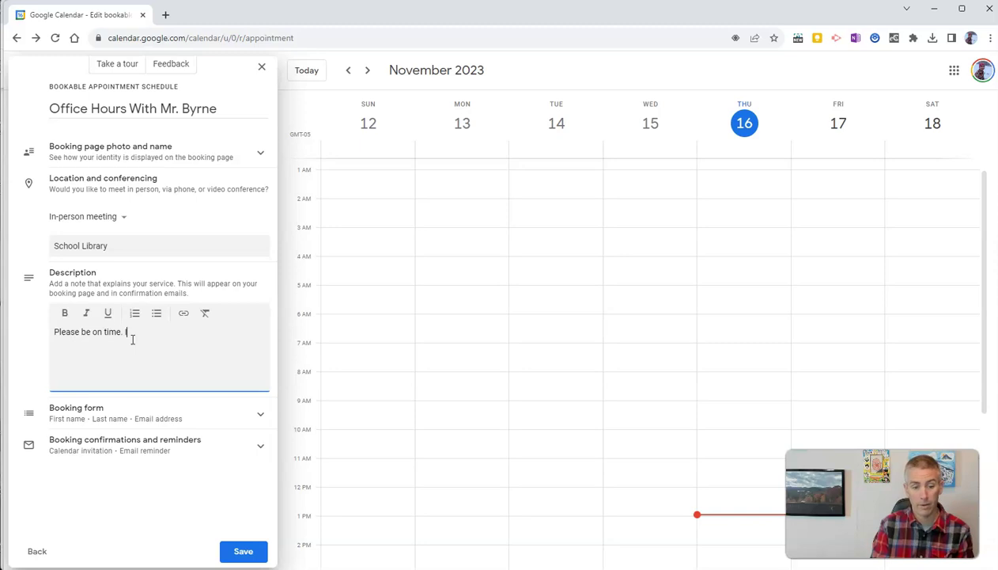
pyautogui.write(' cannot')
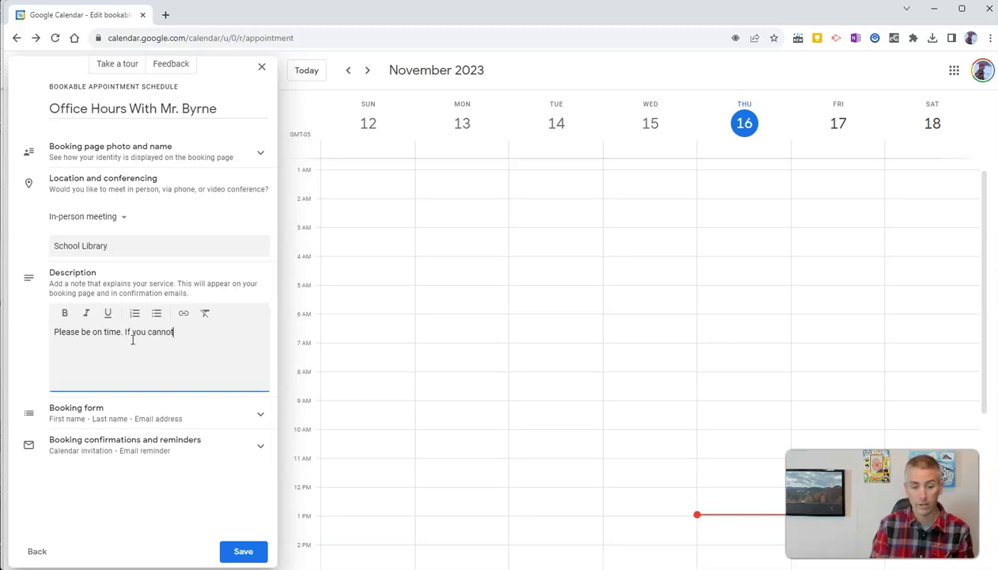
pyautogui.write(' make it to y')
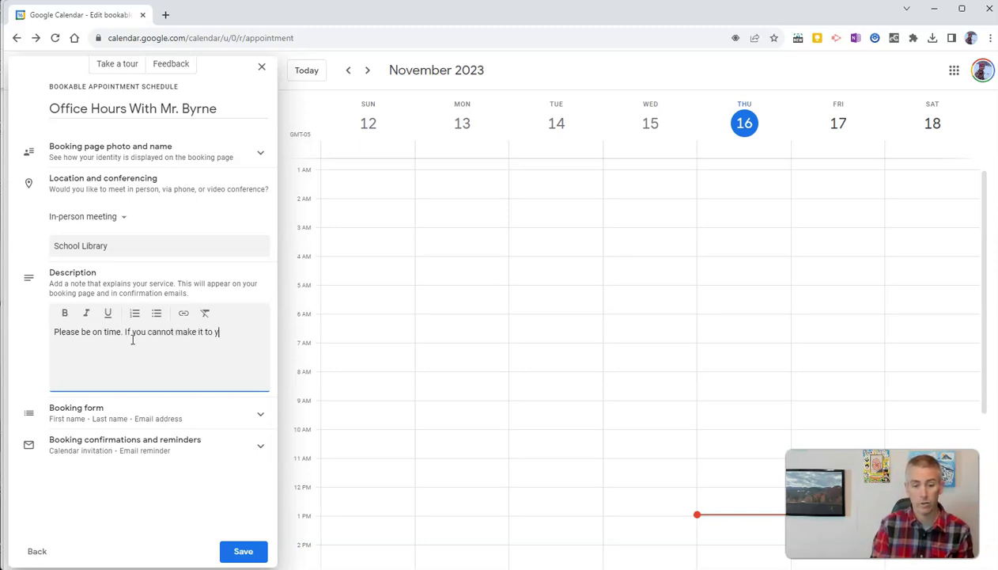
pyautogui.write('our appointme')
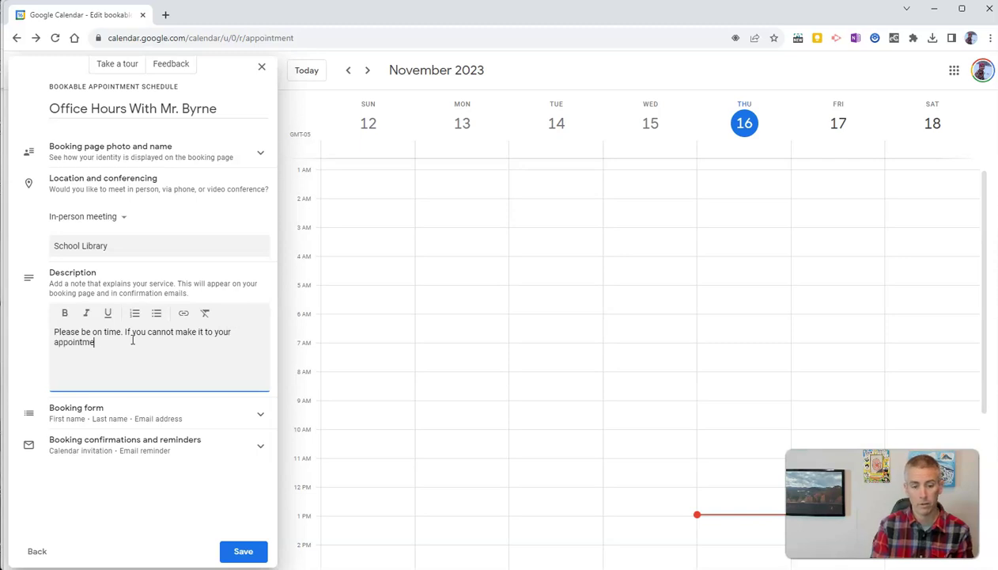
pyautogui.write('nt, please asend me an eami')
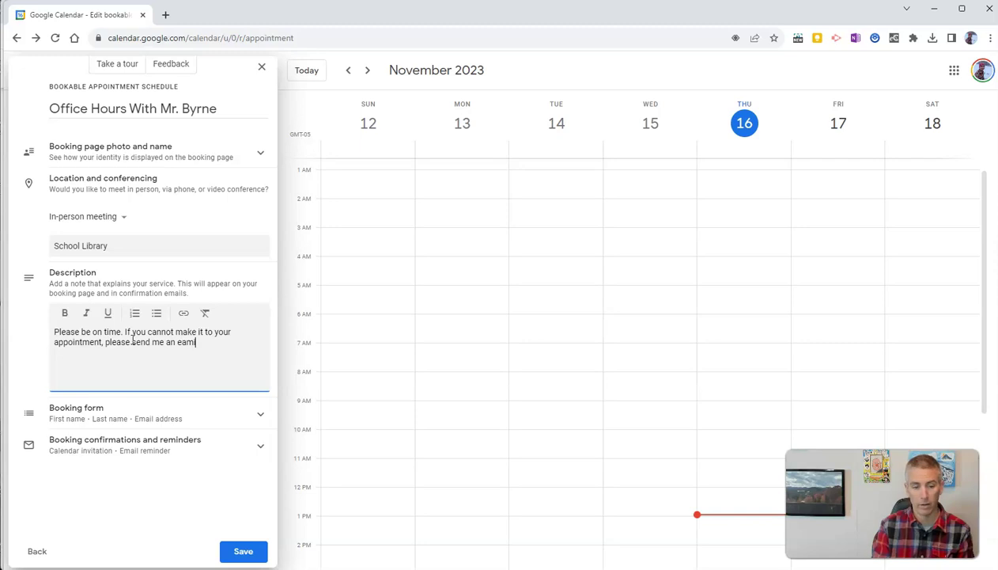
pyautogui.press('BackSpace')
pyautogui.press('BackSpace')
pyautogui.write('mail in advance.')
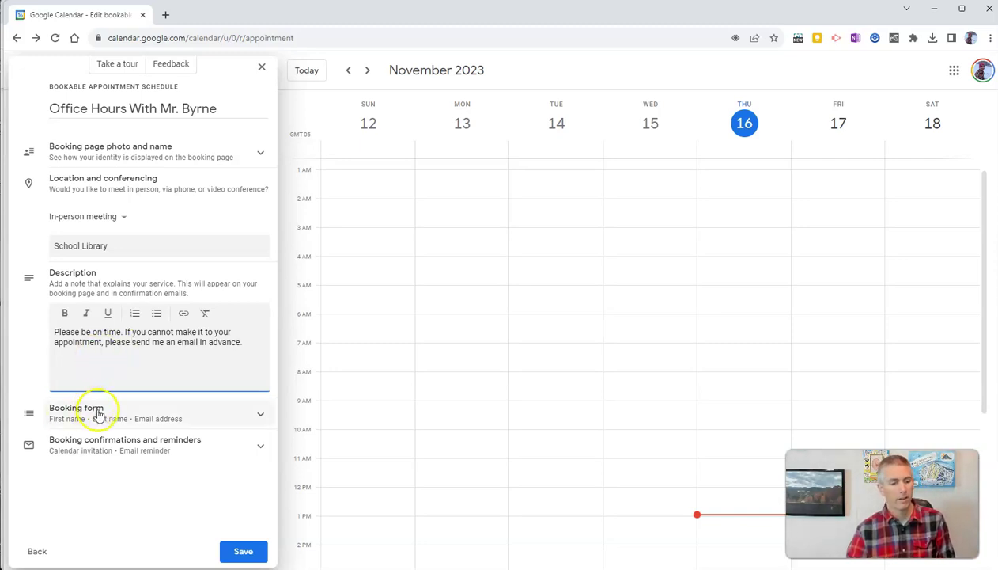
# Review the default booking form and confirmation/reminder settings, then save the schedule
pyautogui.click(261, 413)
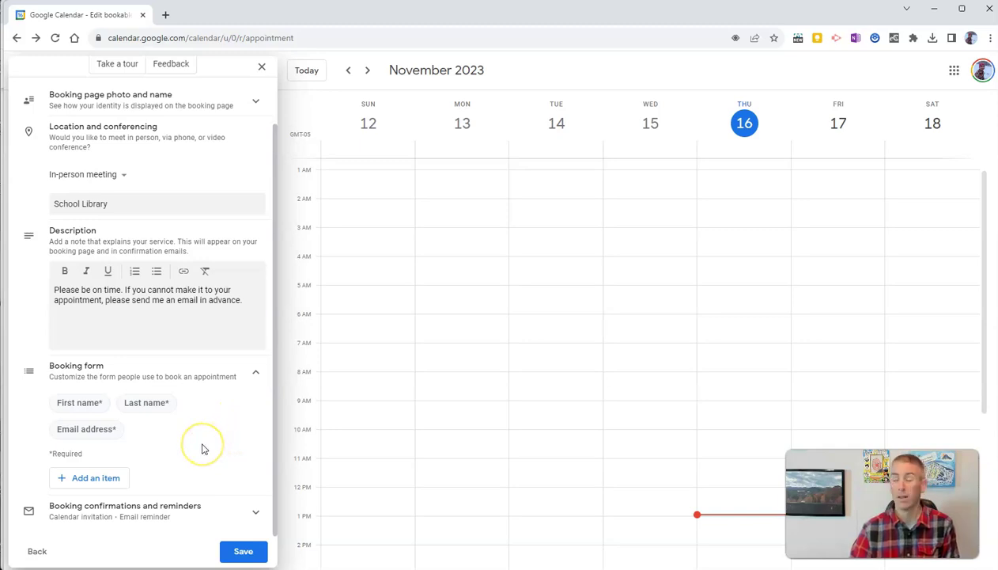
pyautogui.click(241, 513)
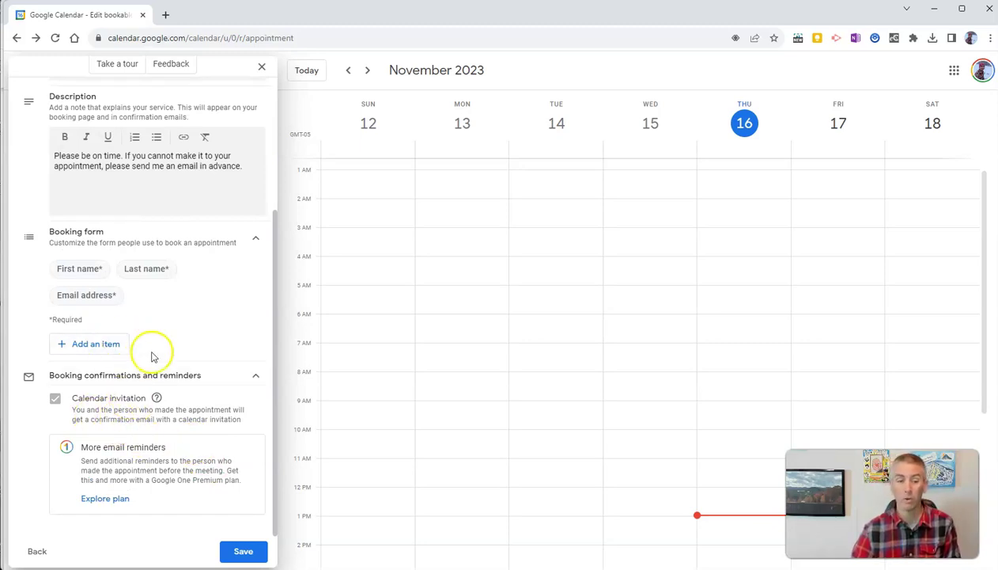
pyautogui.click(243, 551)
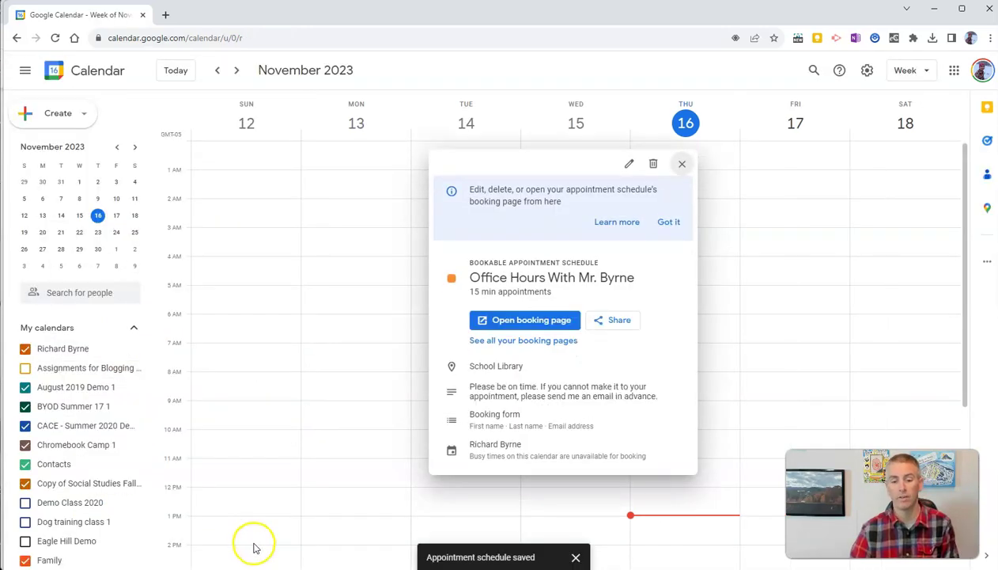
# Open the schedule's public booking page from its details card
pyautogui.click(519, 323)
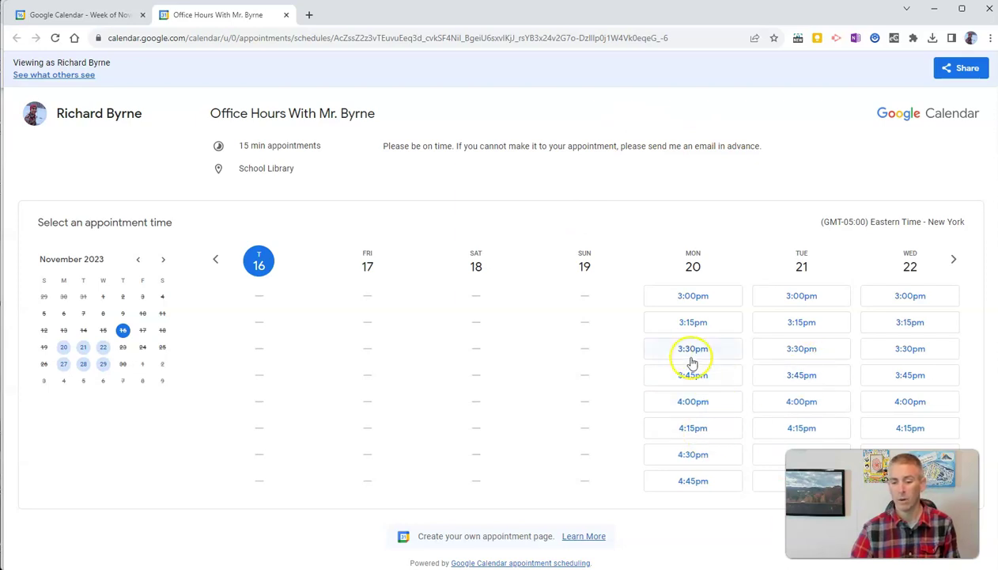
# Select the booking page URL in the browser's address bar
pyautogui.click(350, 37)
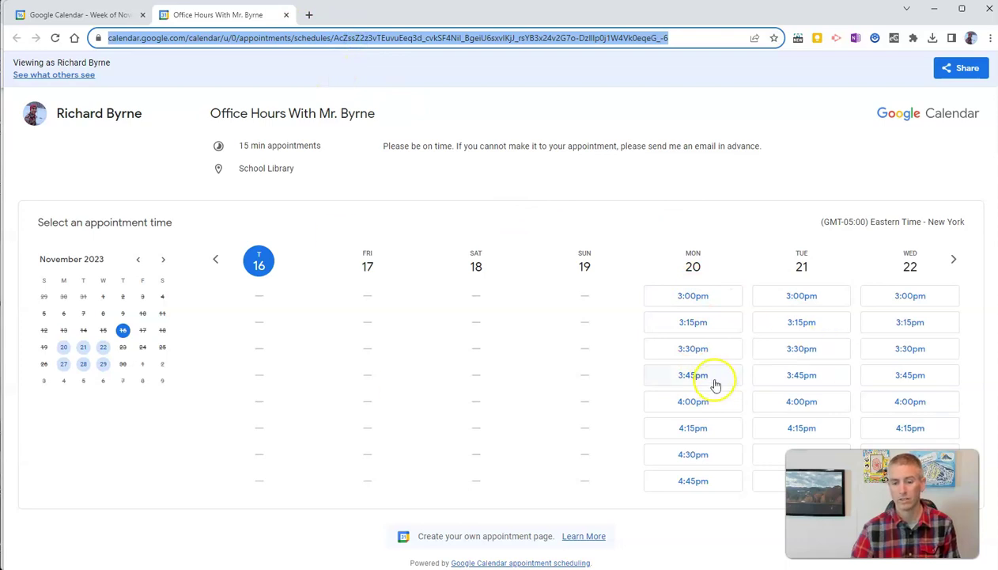